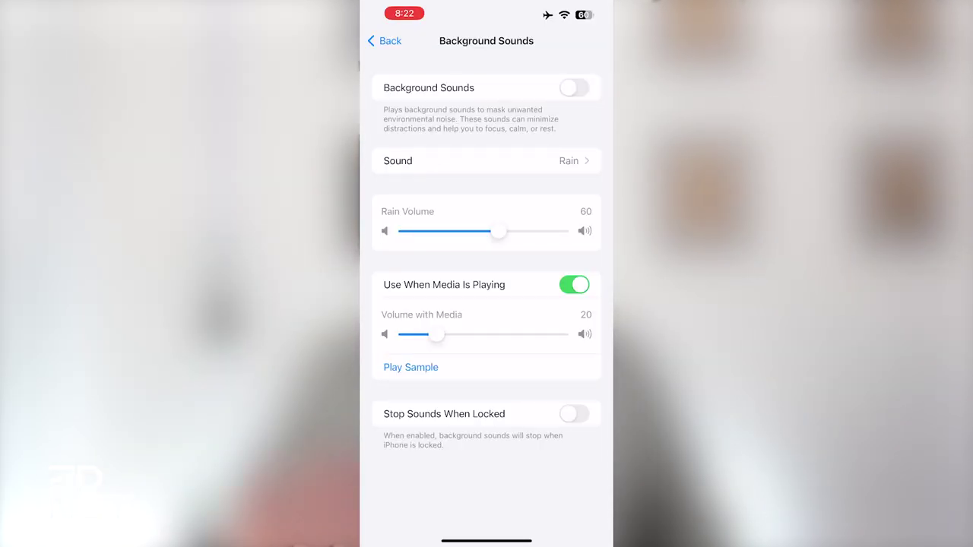
Step: Show the Sound list of six background noise options, with Rain checked
left_click(487, 160)
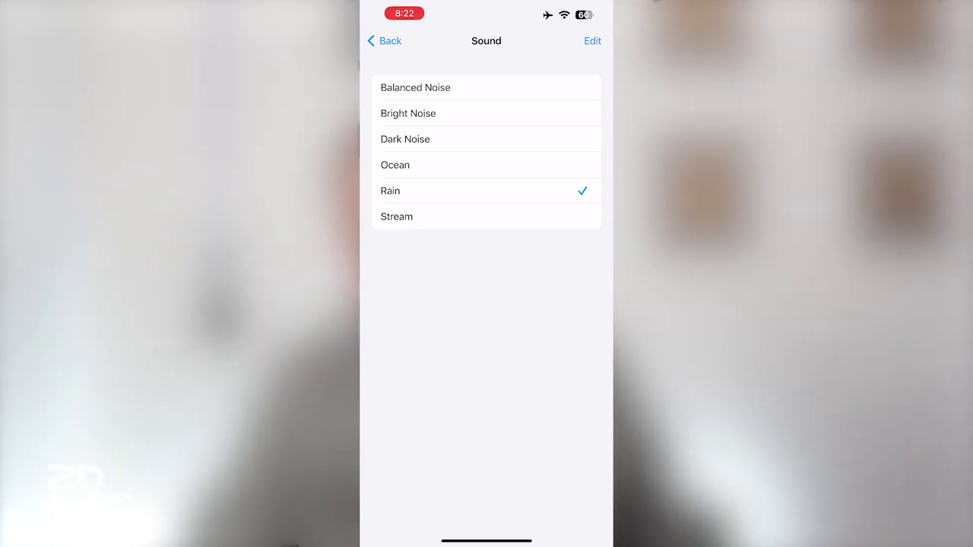
left_click(385, 40)
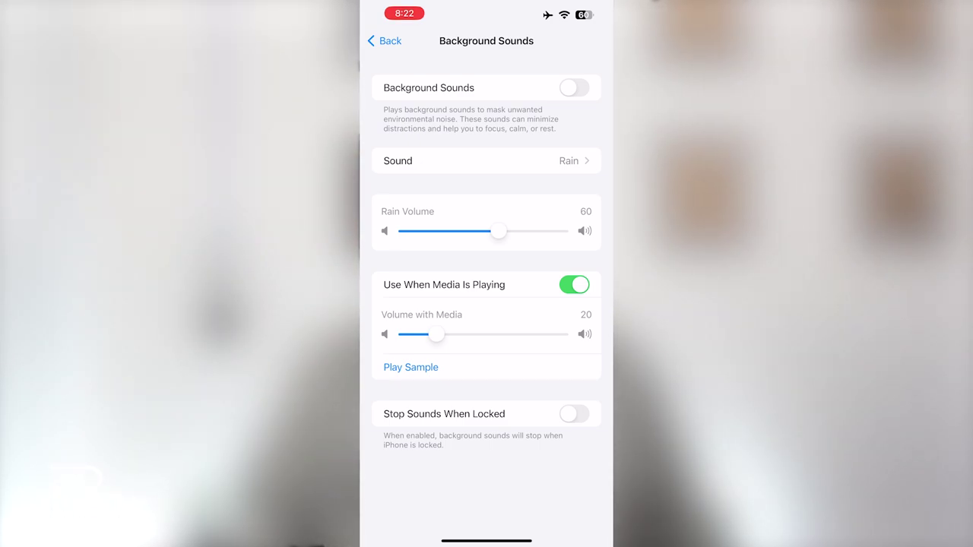
Step: Set the Rain volume to 57 and turn off Use When Media Is Playing
left_click_drag(498, 232, 539, 231)
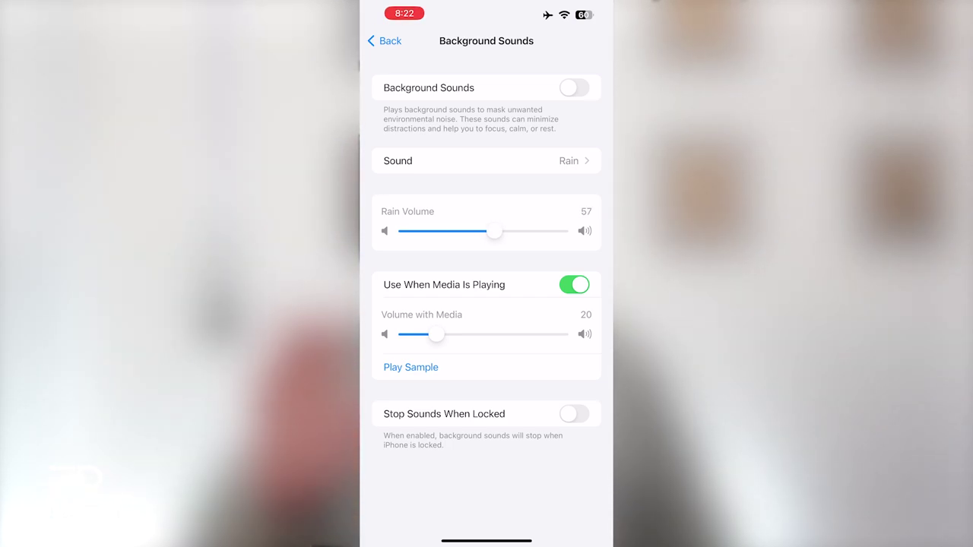
left_click(574, 284)
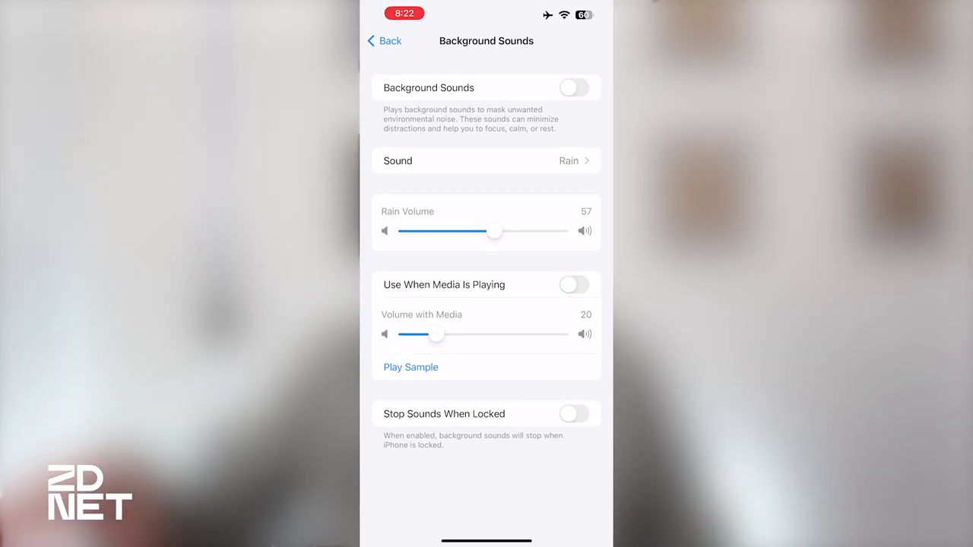